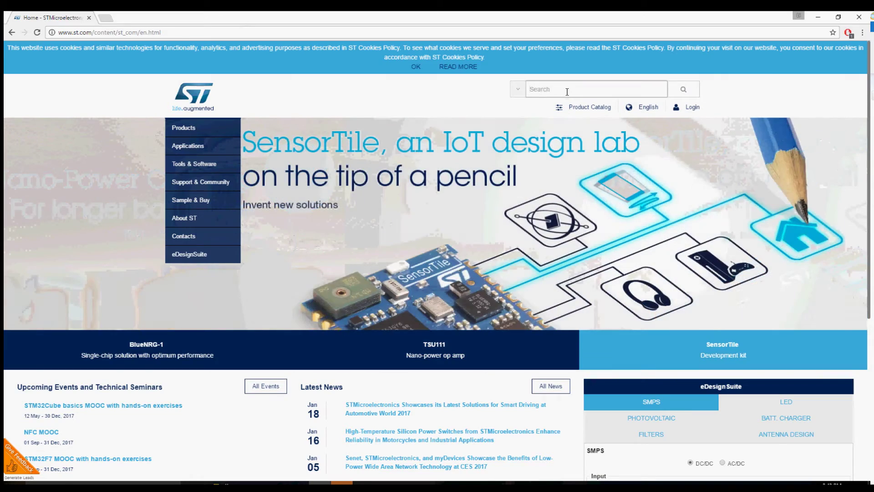
type("flas")
type("h loader")
Search st.com for 'flash loader' and download the FLASHER-STM32 software from its product page.
key("Return")
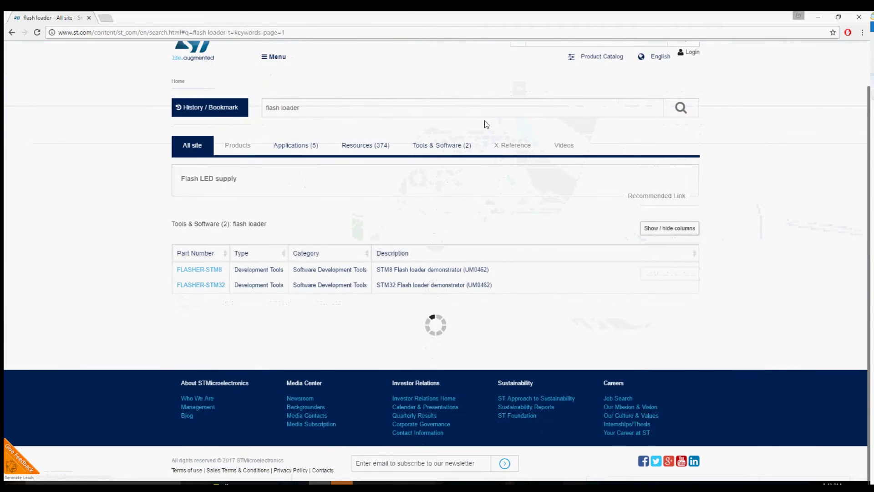
left_click(200, 284)
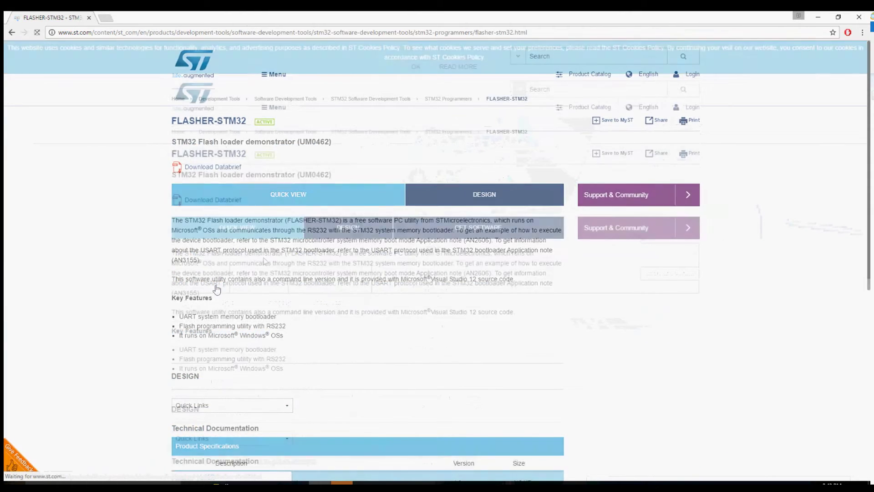
scroll(269, 265, "down", 8)
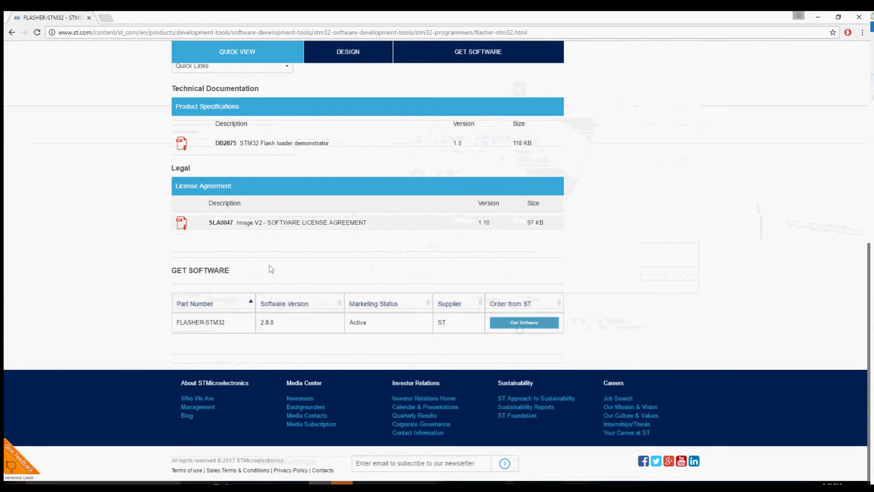
left_click(524, 322)
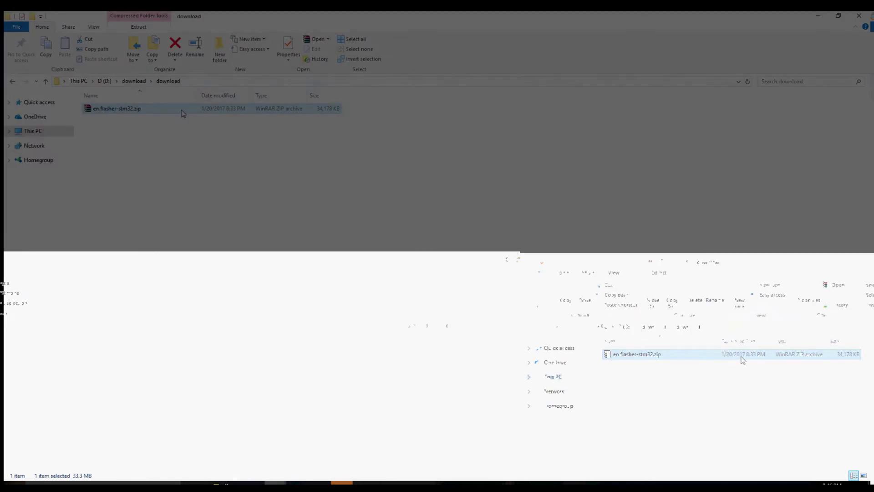
Launch flash_loader_demo_v2.8.0.exe from en.flasher-stm32.zip, dismissing the WinRAR trial notice.
double_click(182, 112)
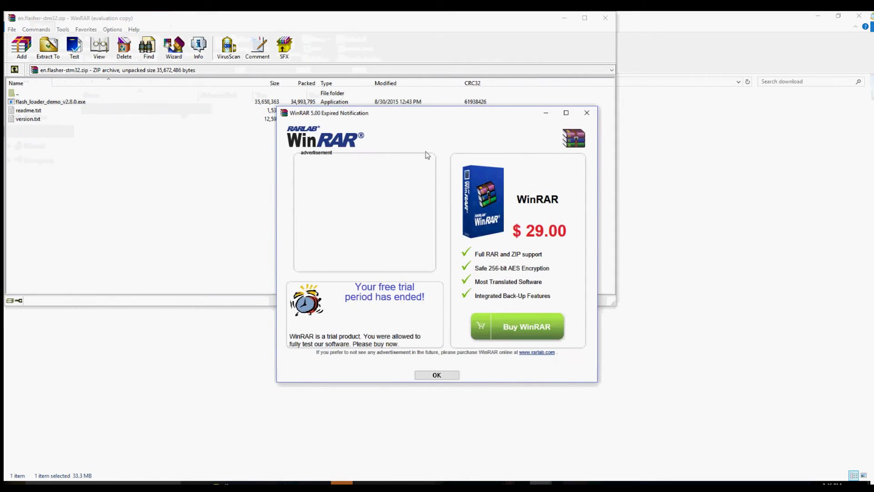
left_click(587, 112)
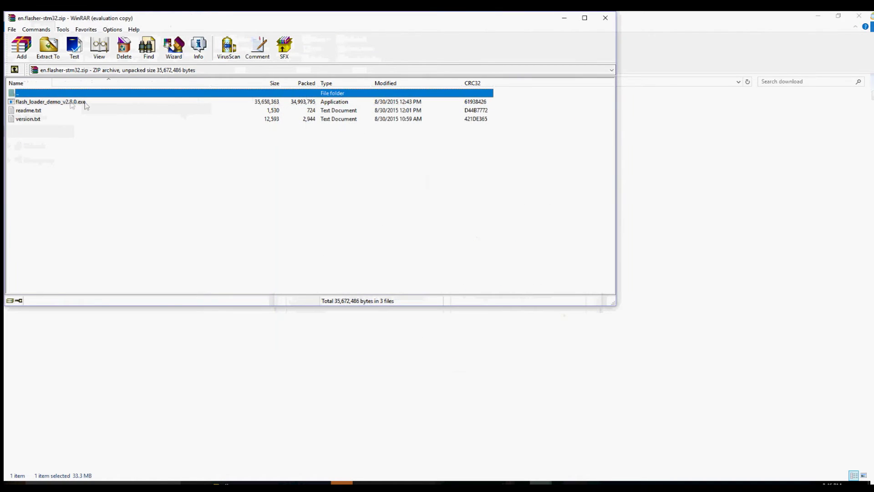
double_click(72, 102)
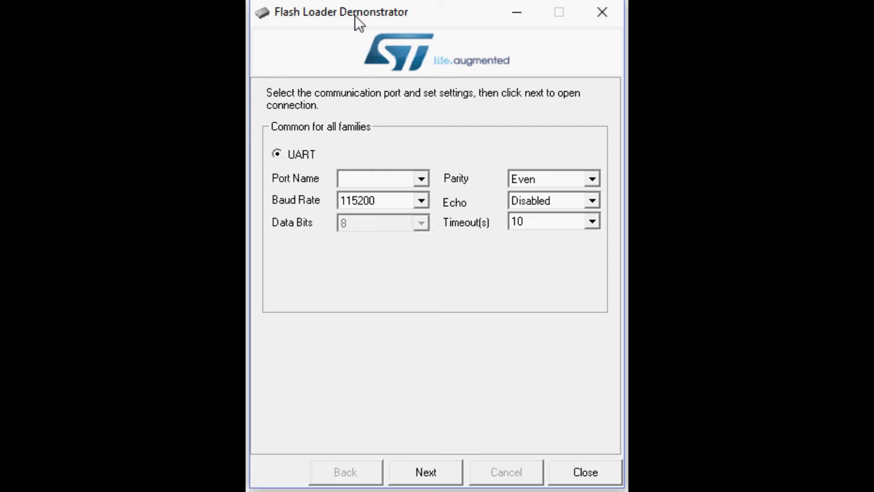
Connect over COM5 and accept the readable STM32F1_Med-density_64K target and flash map.
left_click(421, 179)
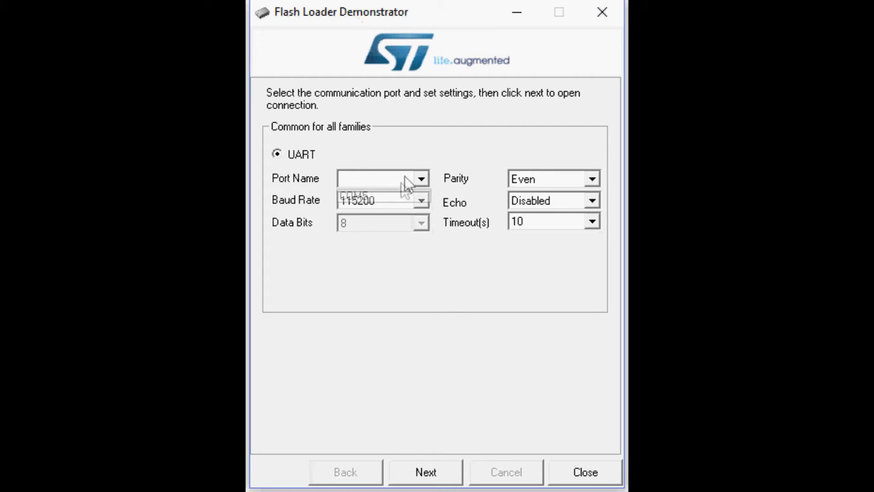
left_click(403, 195)
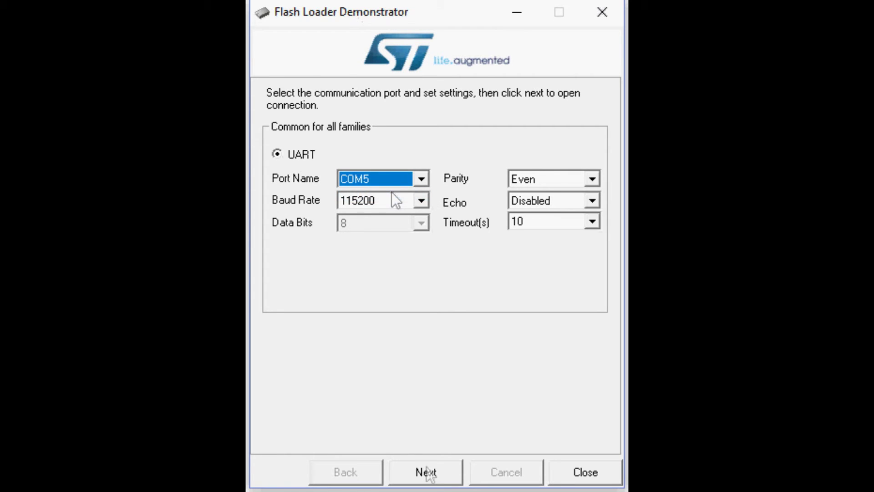
left_click(425, 473)
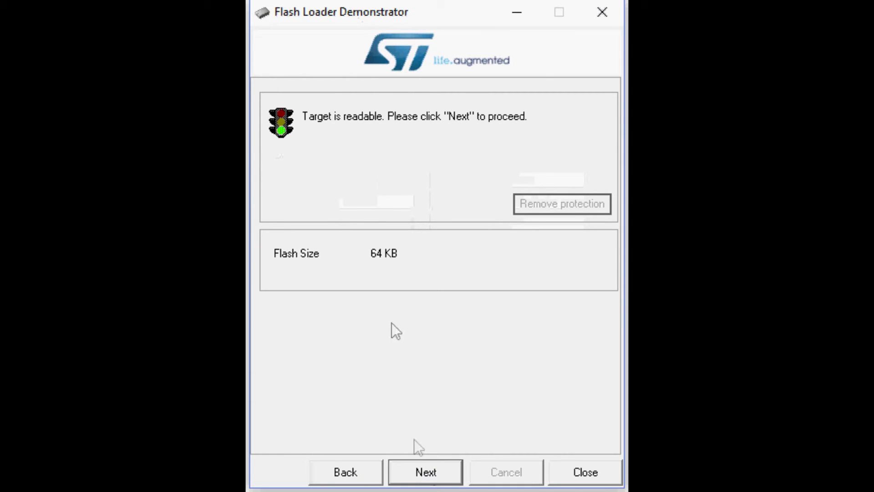
left_click(426, 472)
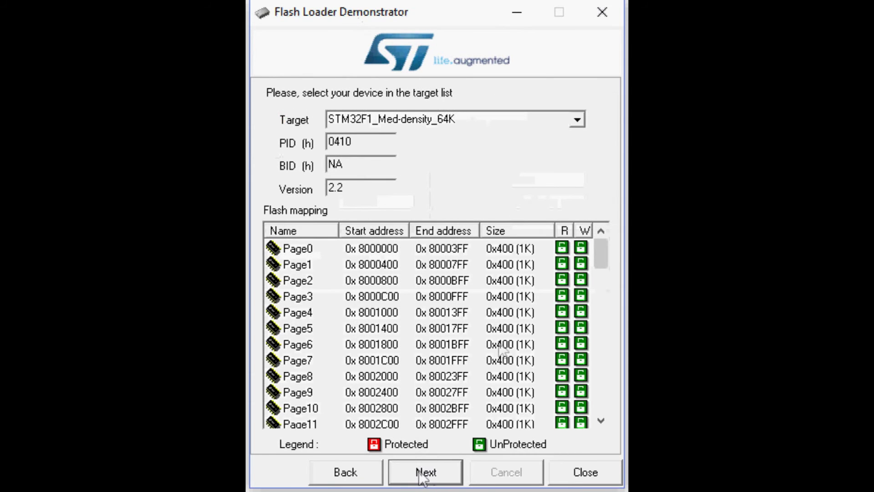
left_click(429, 471)
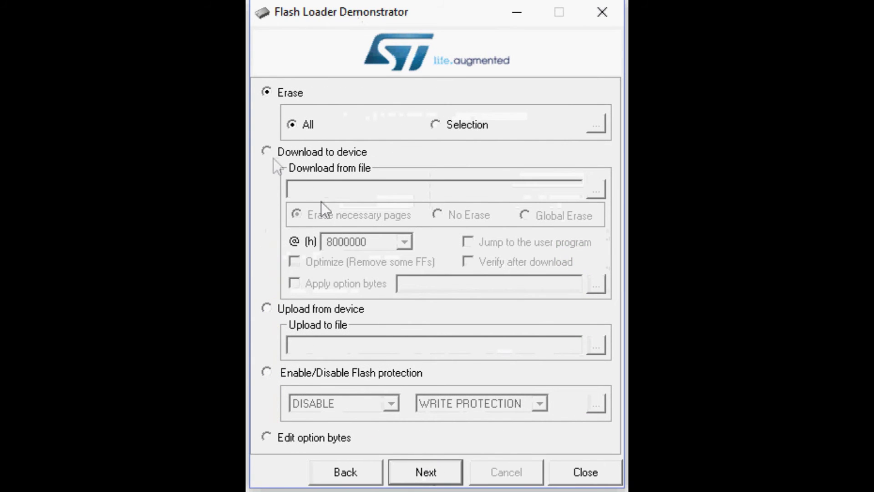
Choose 'Download to device' with stm32grbl.hex and start flashing it to the board.
left_click(266, 152)
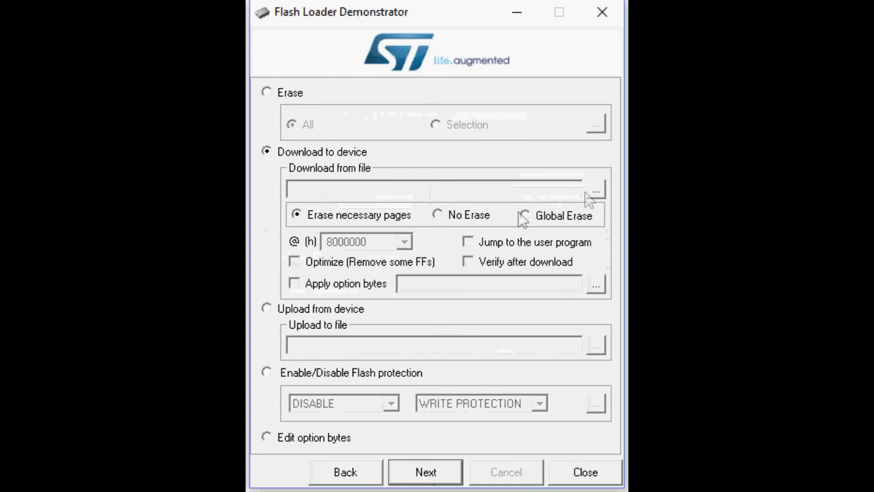
left_click(596, 191)
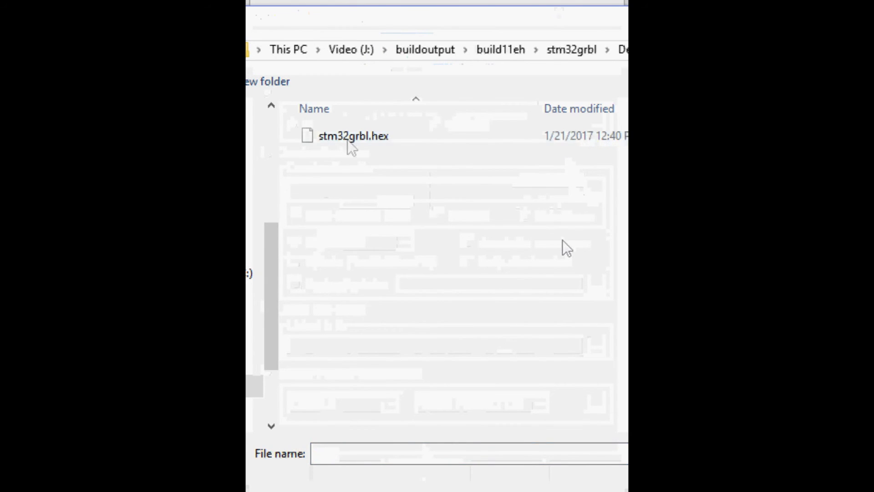
double_click(347, 137)
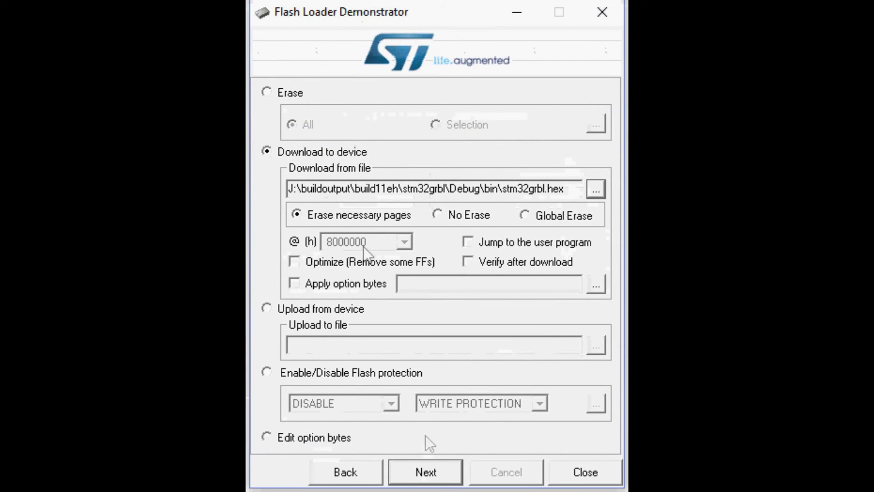
left_click(431, 472)
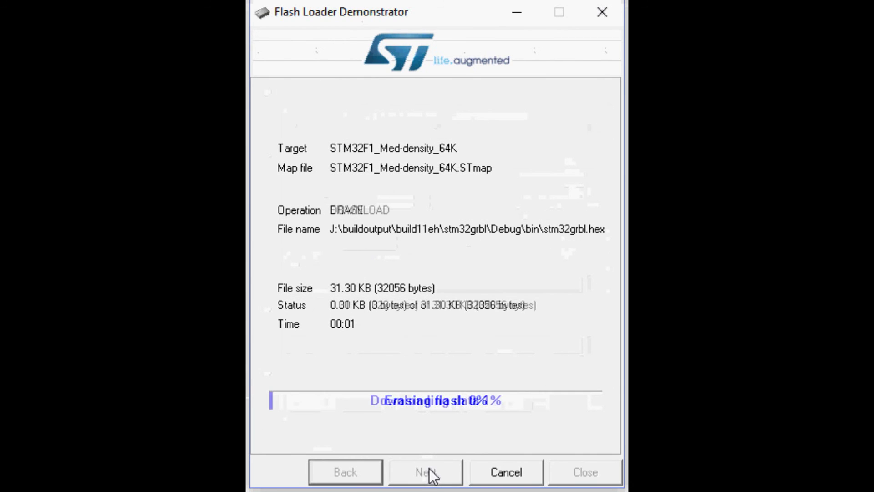